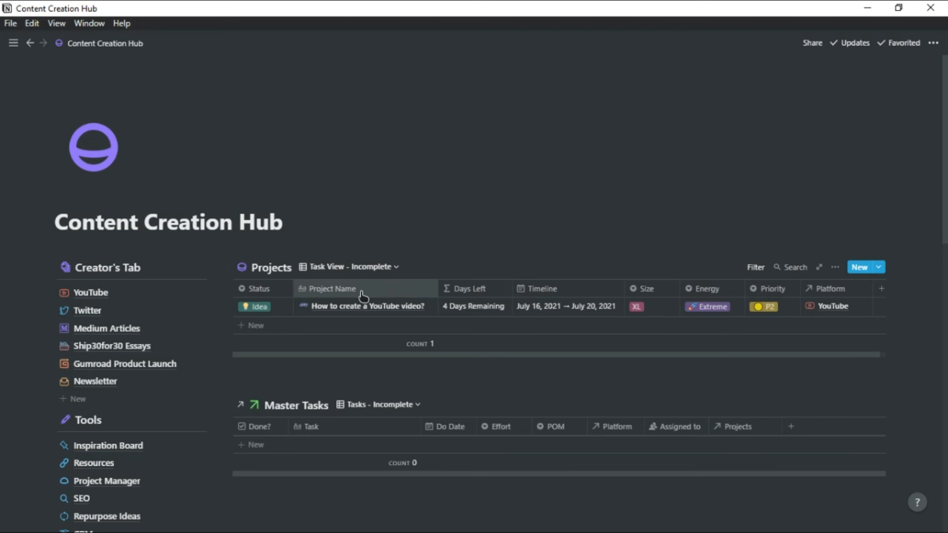
Step: Open the YouTube page listed under Creator's Tab as a full page
{"action": "scroll", "coordinate": [346, 451], "scroll_direction": "down", "scroll_amount": 3}
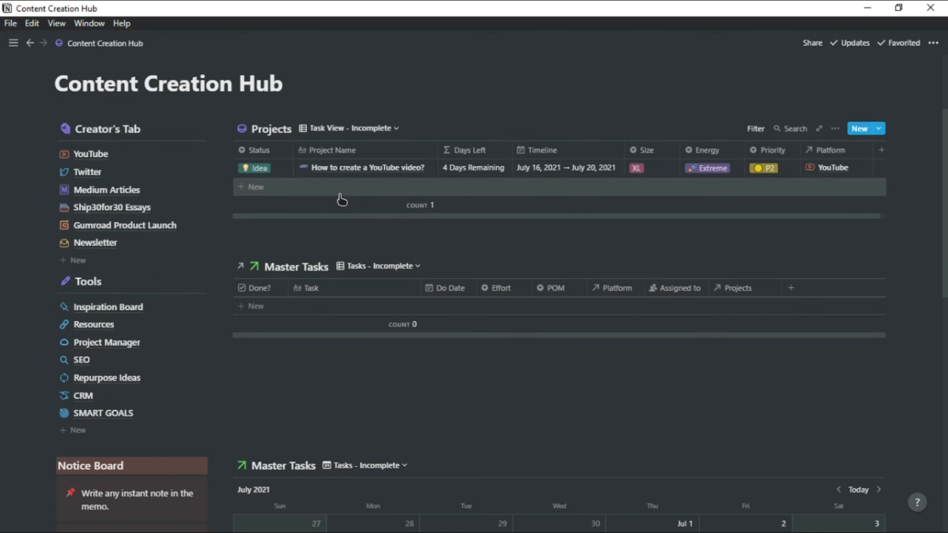
{"action": "left_click", "coordinate": [119, 156]}
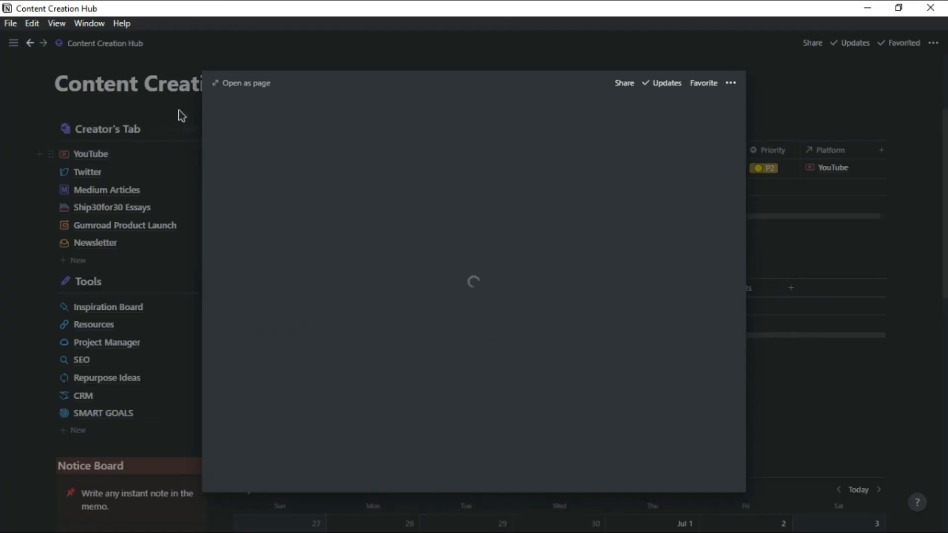
{"action": "left_click", "coordinate": [258, 85]}
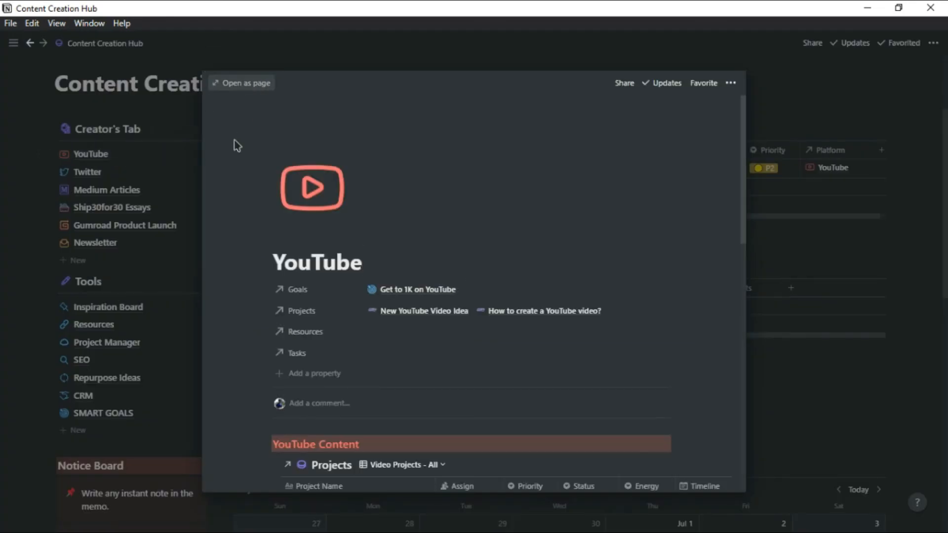
Step: Add a project named "This is youtube video project" to the Projects table under YouTube Content
{"action": "scroll", "coordinate": [138, 275], "scroll_direction": "down", "scroll_amount": 4}
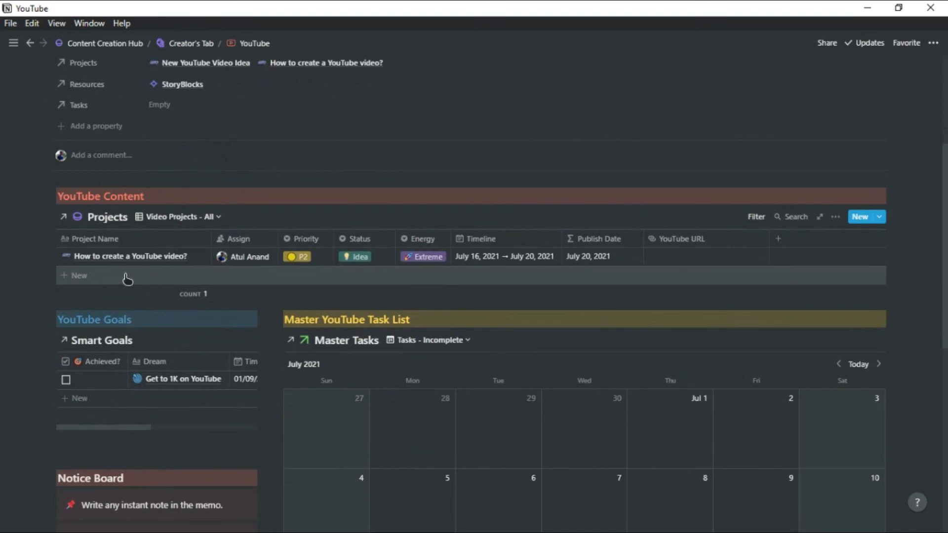
{"action": "left_click", "coordinate": [126, 276]}
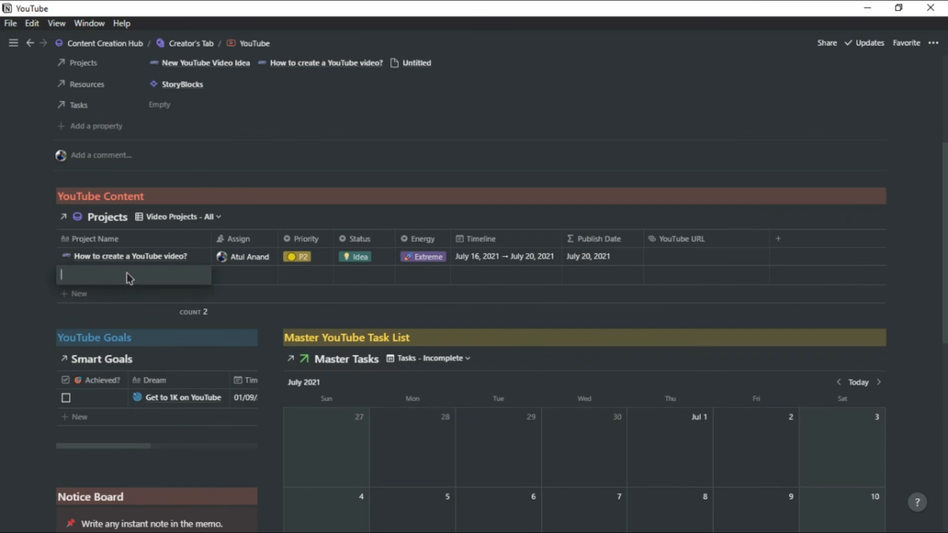
{"action": "type", "text": "This is "}
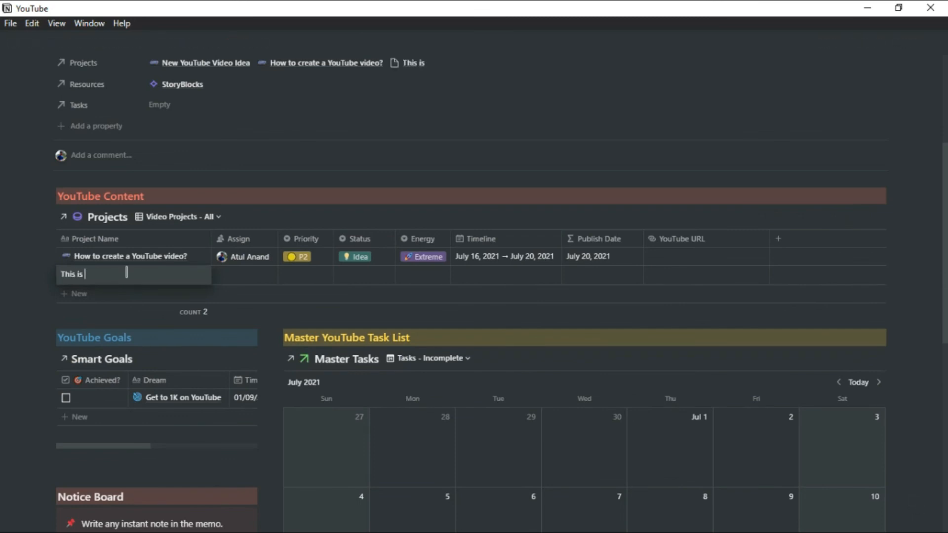
{"action": "type", "text": "youtube video project"}
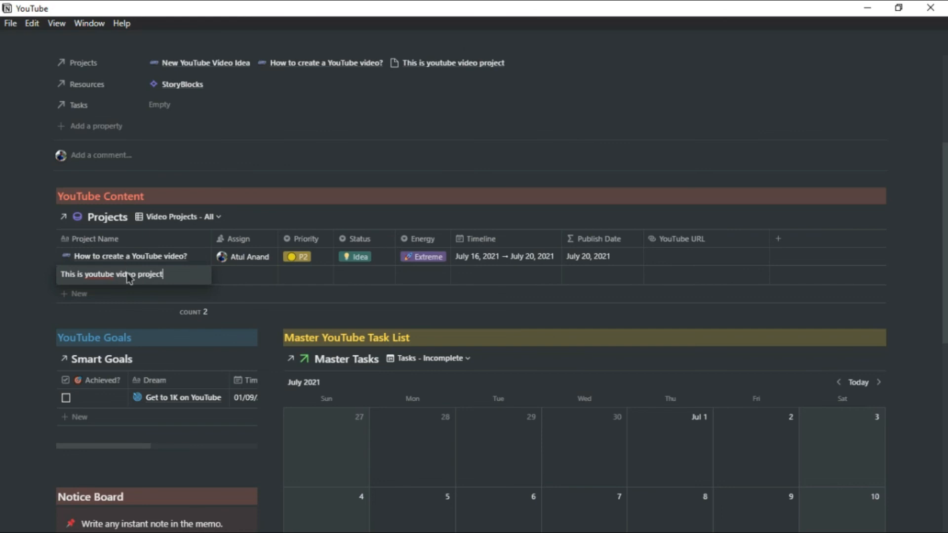
{"action": "key", "text": "Tab"}
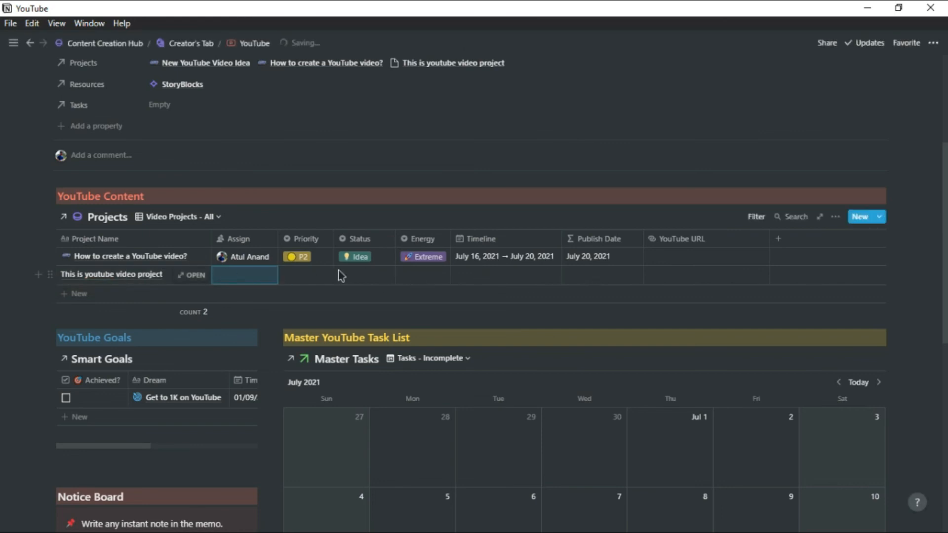
Step: Open the new video project, set its status to In Process and assign it to the workspace member
{"action": "left_click", "coordinate": [192, 275]}
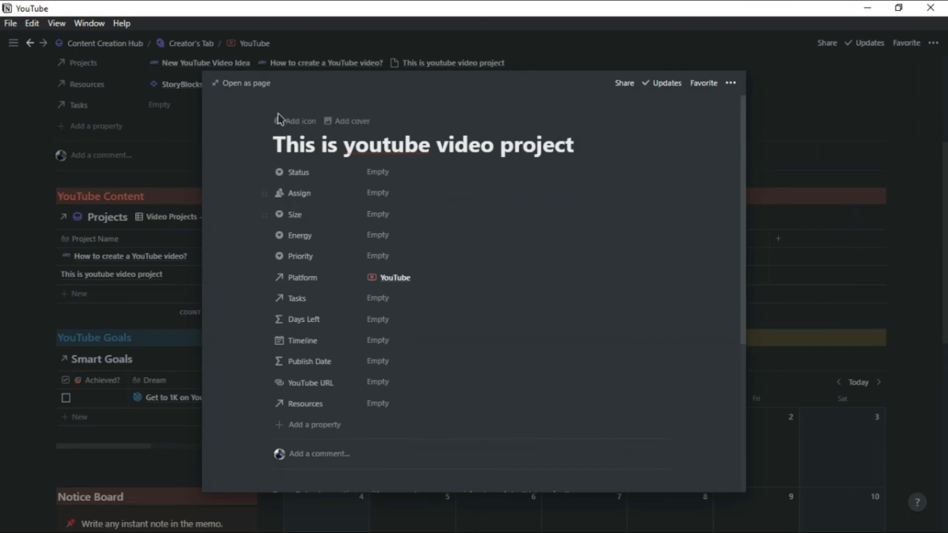
{"action": "left_click", "coordinate": [398, 174]}
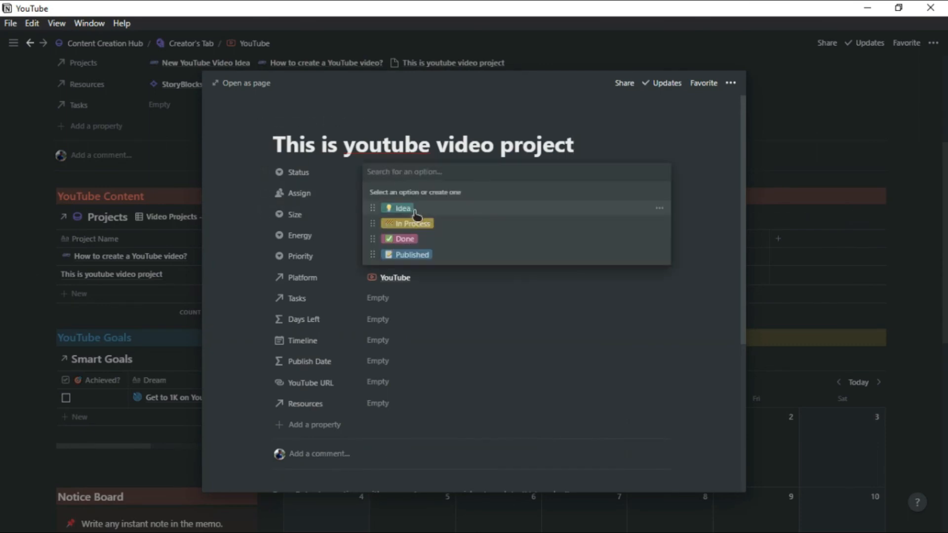
{"action": "left_click", "coordinate": [395, 223]}
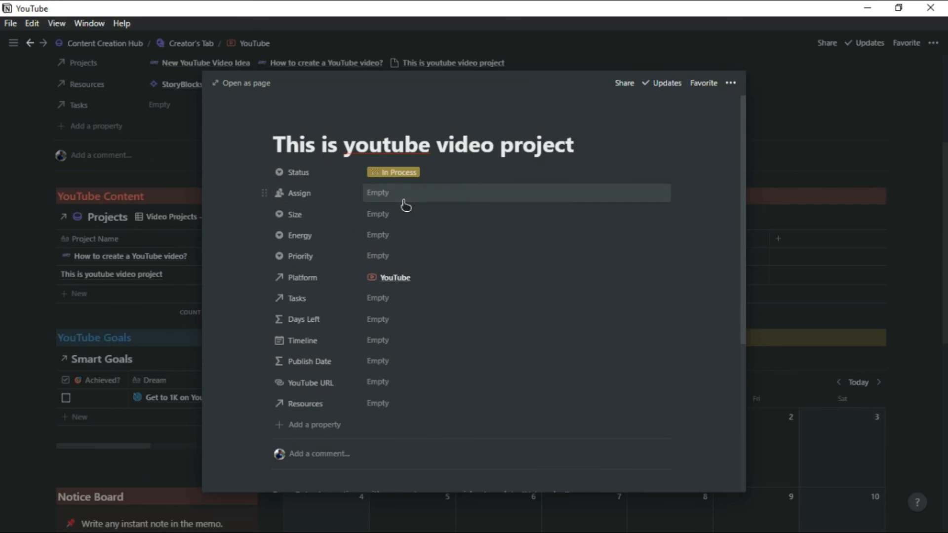
{"action": "left_click", "coordinate": [401, 199]}
{"action": "left_click", "coordinate": [398, 228]}
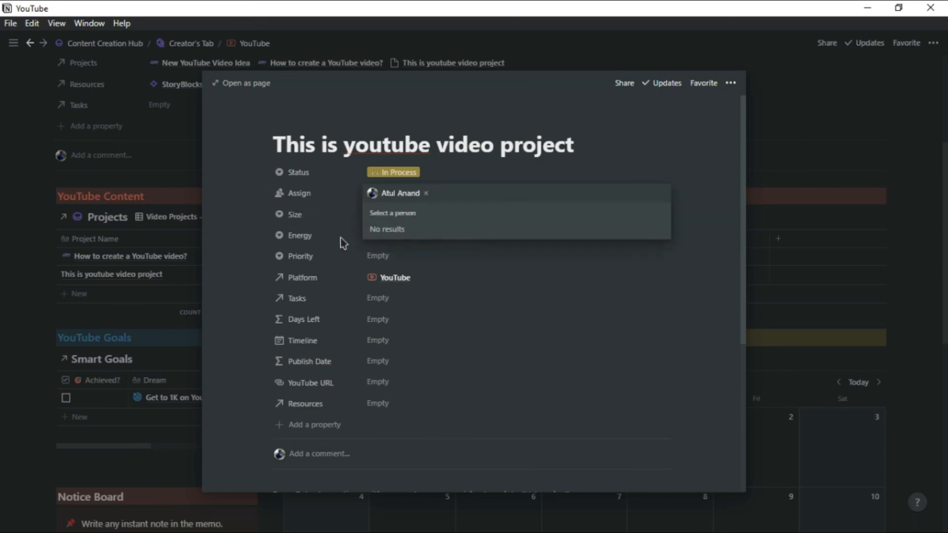
{"action": "left_click", "coordinate": [344, 243]}
Step: Set the project's size to S and its energy to Moderate
{"action": "left_click", "coordinate": [405, 217]}
{"action": "left_click", "coordinate": [400, 253]}
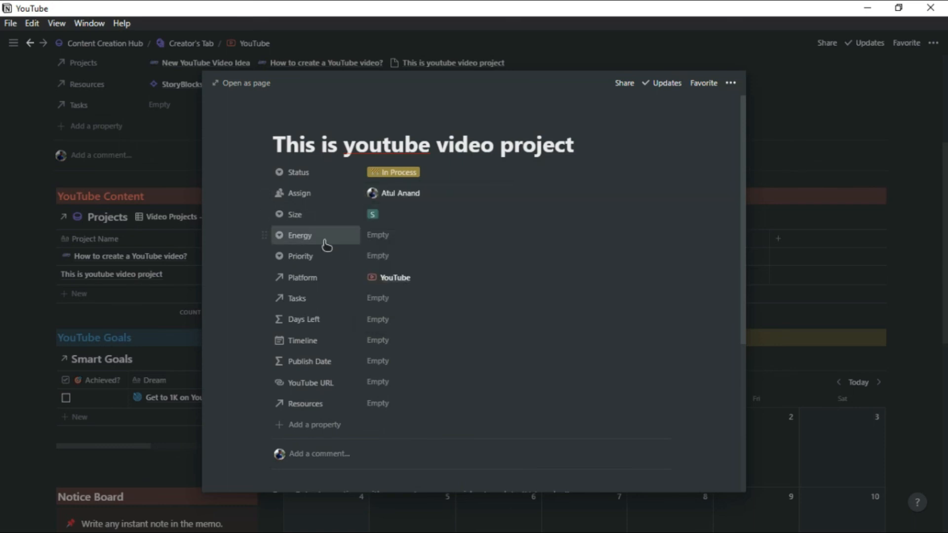
{"action": "left_click", "coordinate": [379, 236]}
{"action": "left_click", "coordinate": [402, 301]}
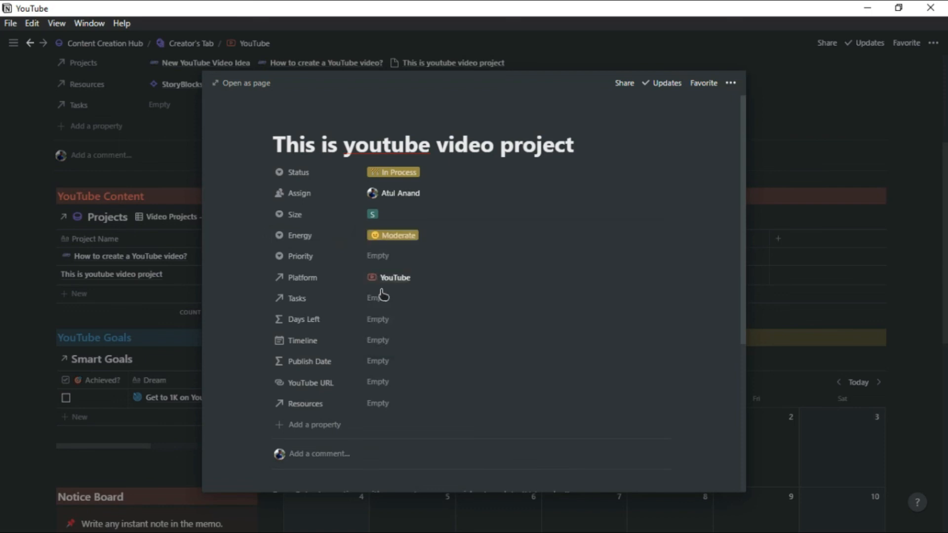
Step: Set the project's priority to P2 and its timeline to July 16, 2021
{"action": "left_click", "coordinate": [388, 262]}
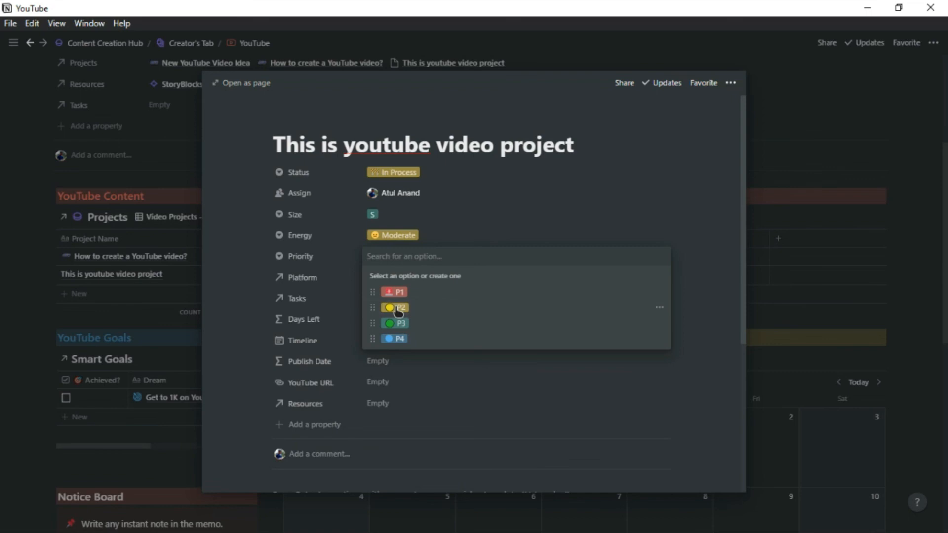
{"action": "left_click", "coordinate": [398, 310]}
{"action": "left_click", "coordinate": [341, 298]}
{"action": "left_click", "coordinate": [395, 328]}
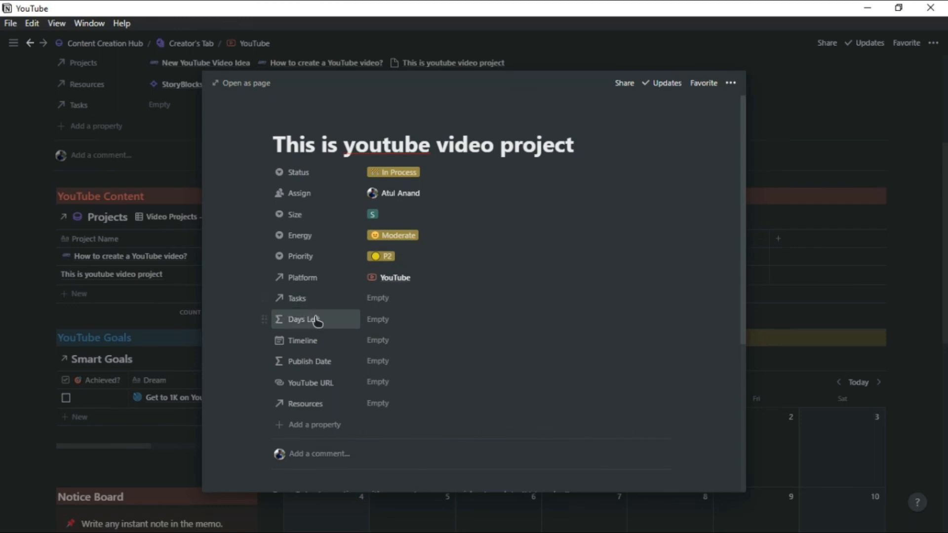
{"action": "left_click", "coordinate": [379, 342]}
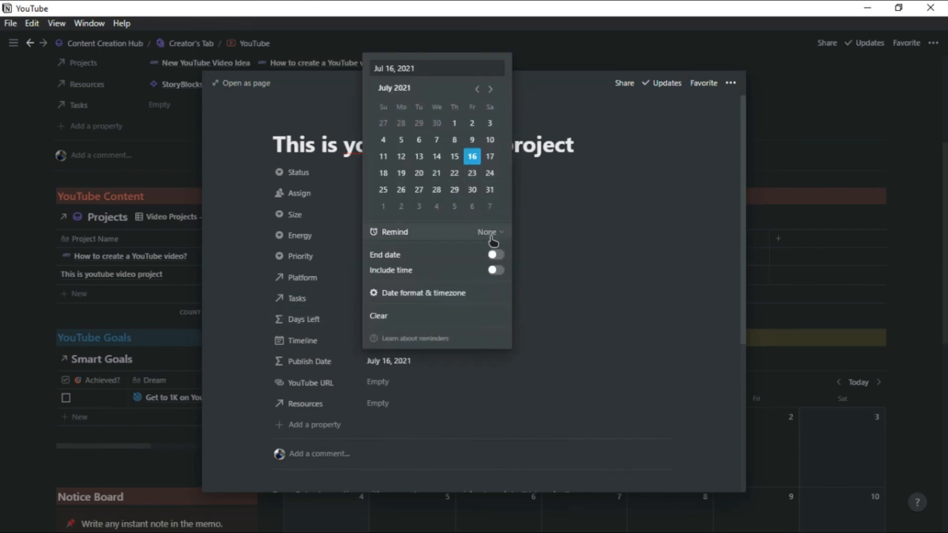
{"action": "left_click", "coordinate": [540, 258]}
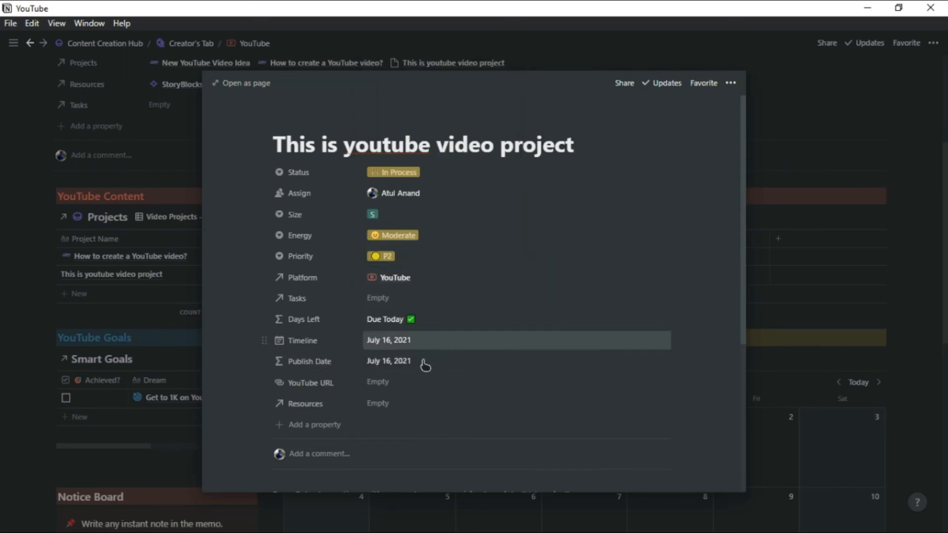
Step: Open the project as a full page and apply the New YouTube Video Idea template
{"action": "scroll", "coordinate": [406, 379], "scroll_direction": "down", "scroll_amount": 4}
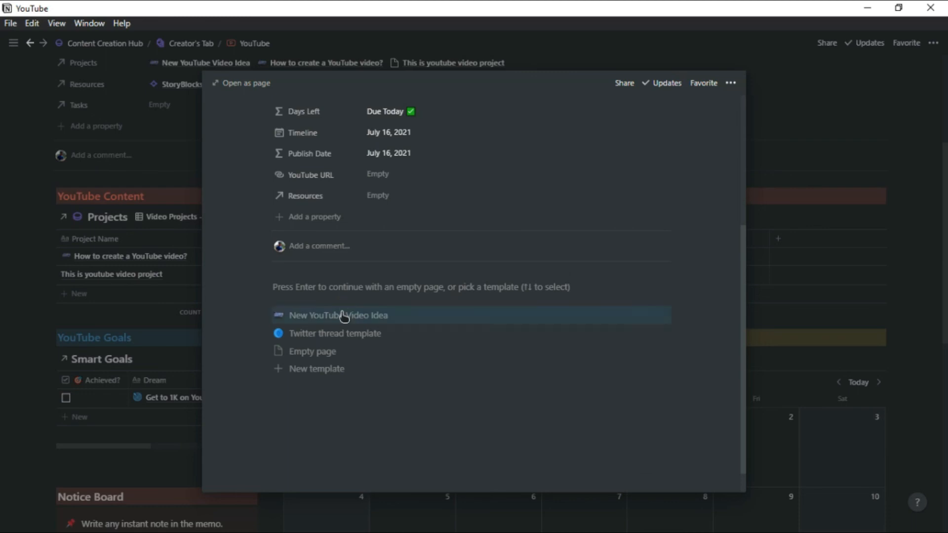
{"action": "left_click", "coordinate": [255, 87]}
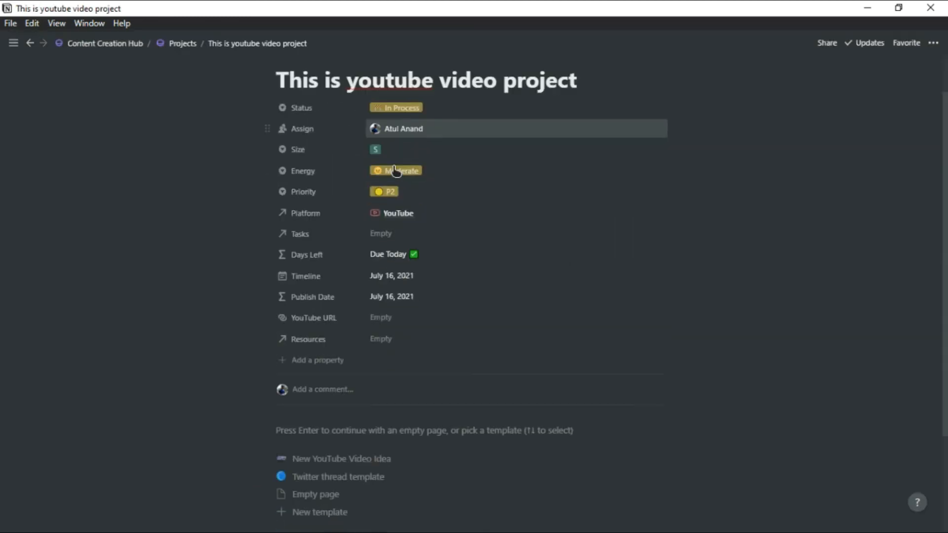
{"action": "scroll", "coordinate": [425, 249], "scroll_direction": "down", "scroll_amount": 2}
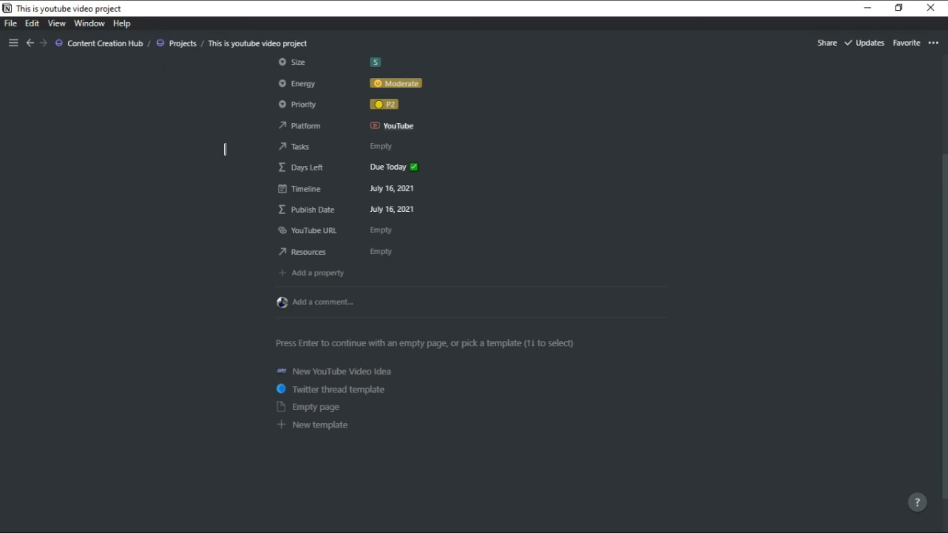
{"action": "left_click", "coordinate": [368, 376]}
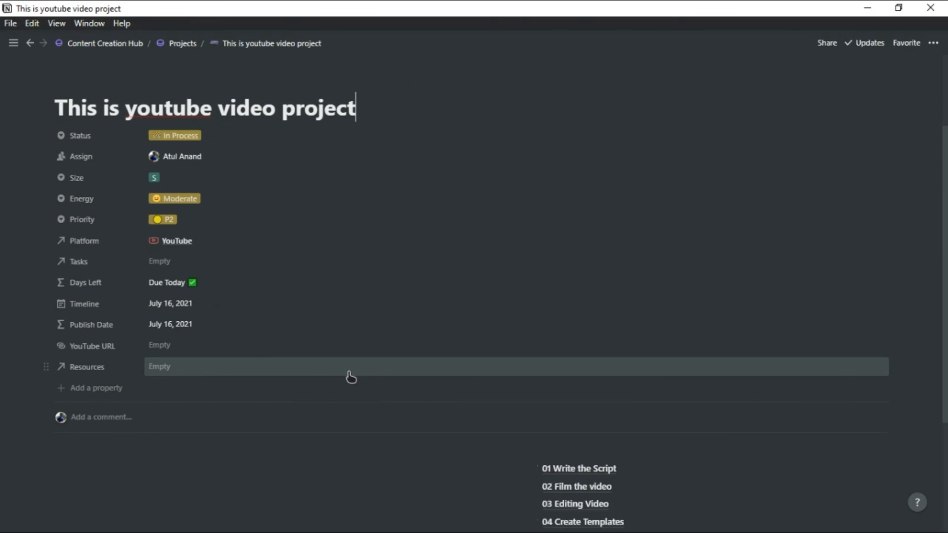
Step: Look over the project's task list and calendar, view the Editing Checklist under Video Meta, and return to the project
{"action": "scroll", "coordinate": [350, 377], "scroll_direction": "down", "scroll_amount": 3}
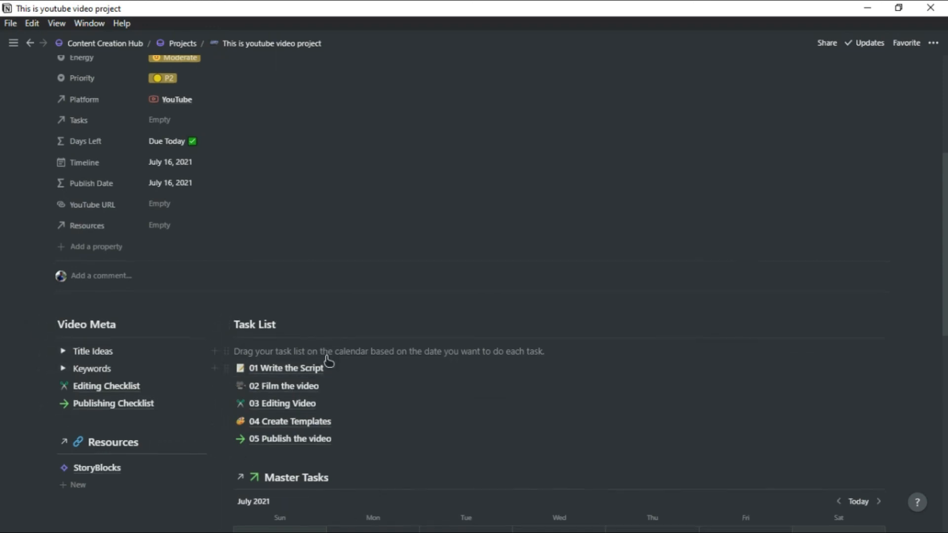
{"action": "scroll", "coordinate": [247, 269], "scroll_direction": "down", "scroll_amount": 5}
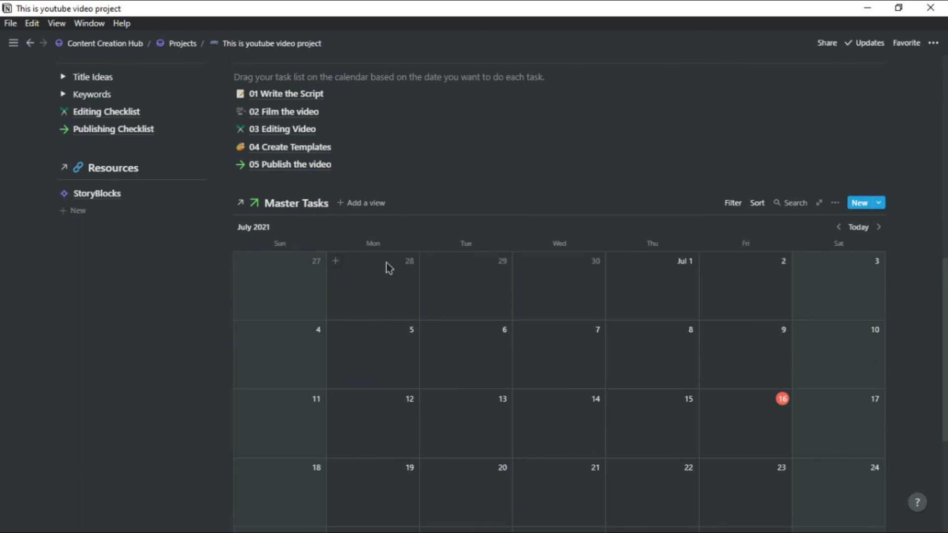
{"action": "scroll", "coordinate": [387, 263], "scroll_direction": "up", "scroll_amount": 4}
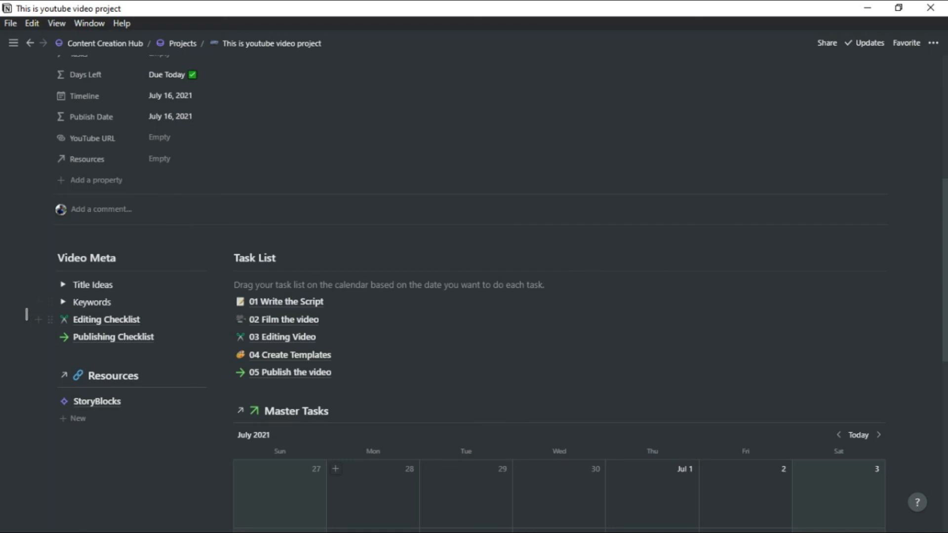
{"action": "left_click", "coordinate": [107, 320]}
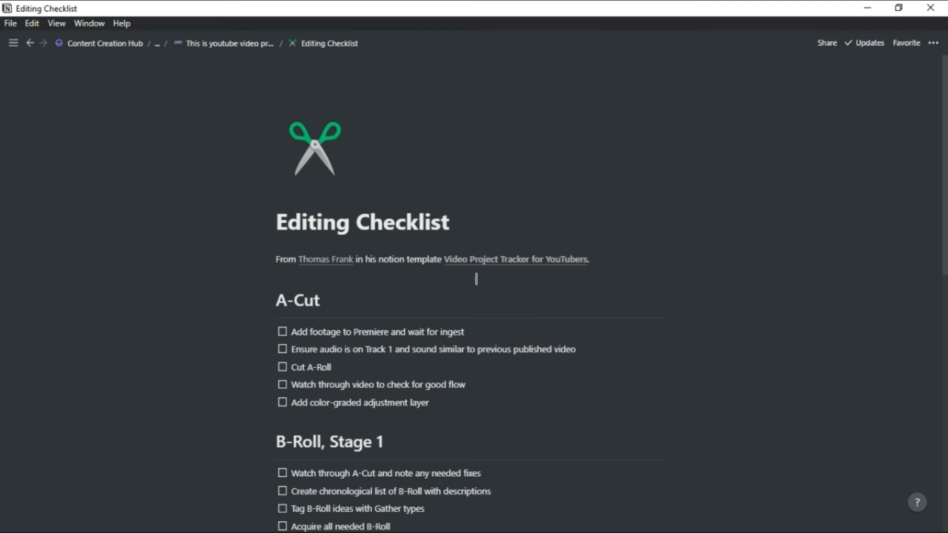
{"action": "scroll", "coordinate": [476, 279], "scroll_direction": "down", "scroll_amount": 2}
{"action": "left_click", "coordinate": [244, 47]}
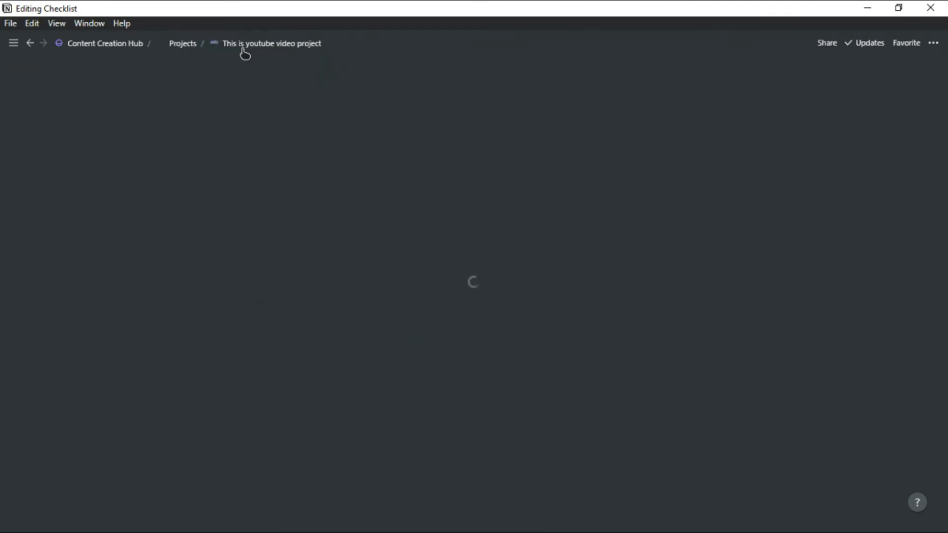
Step: View the Publishing Checklist under Video Meta down to its Post-Publishing section and return to the project page
{"action": "scroll", "coordinate": [108, 346], "scroll_direction": "down", "scroll_amount": 7}
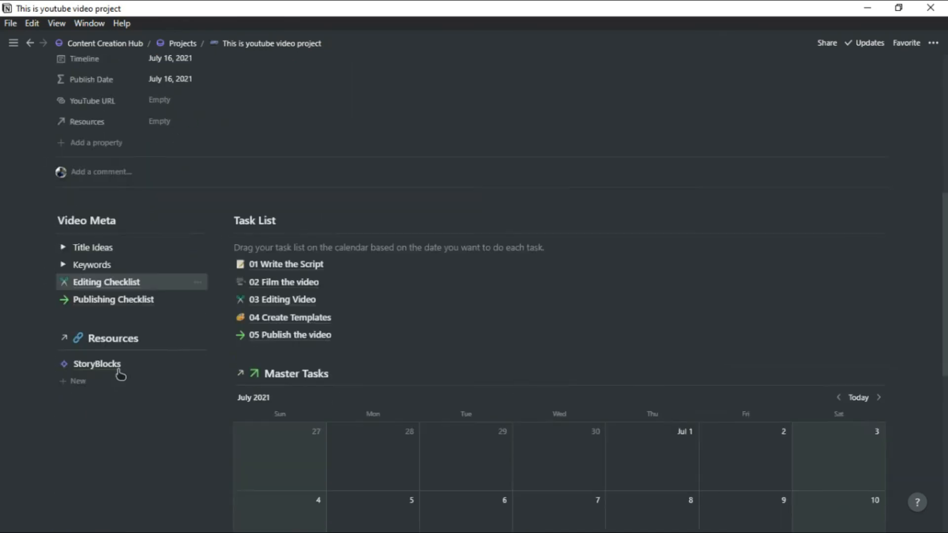
{"action": "scroll", "coordinate": [121, 375], "scroll_direction": "down", "scroll_amount": 1}
{"action": "left_click", "coordinate": [172, 251]}
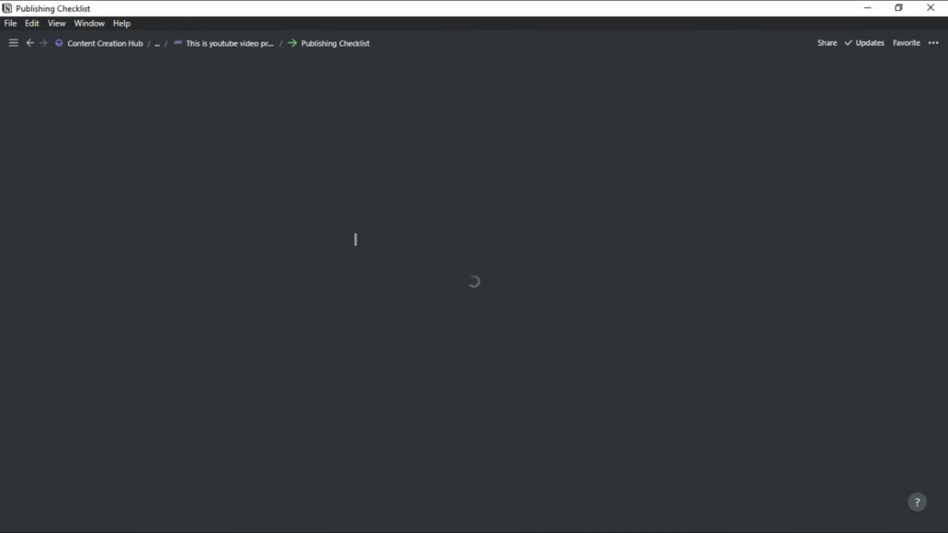
{"action": "scroll", "coordinate": [360, 235], "scroll_direction": "down", "scroll_amount": 7}
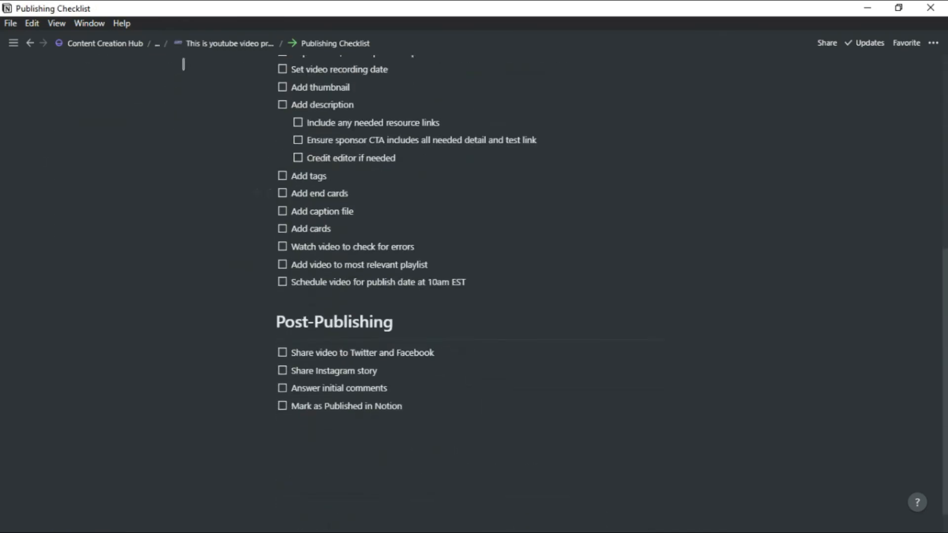
{"action": "left_click", "coordinate": [207, 46]}
Step: Move tasks 01 to 04 from the Task List onto July 16 in the Master Tasks calendar, and 05 Publish the video onto July 17
{"action": "scroll", "coordinate": [370, 186], "scroll_direction": "down", "scroll_amount": 10}
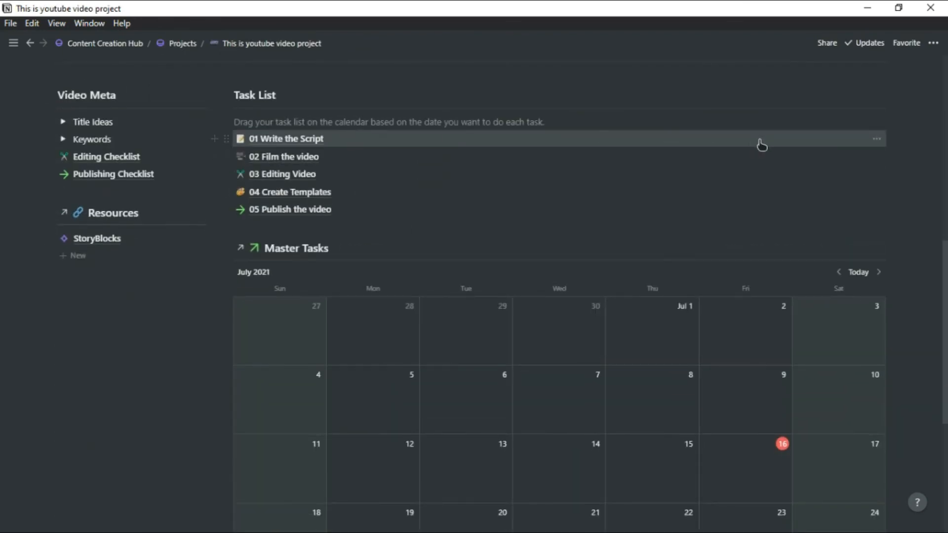
{"action": "left_click_drag", "start_coordinate": [893, 146], "coordinate": [790, 197]}
{"action": "left_click_drag", "start_coordinate": [224, 130], "coordinate": [708, 313]}
{"action": "scroll", "coordinate": [708, 312], "scroll_direction": "down", "scroll_amount": 2}
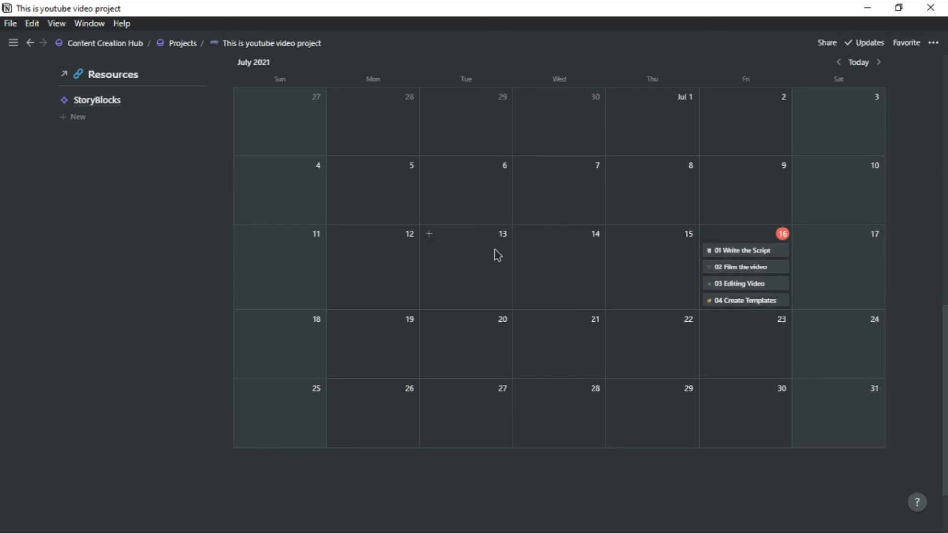
{"action": "scroll", "coordinate": [496, 254], "scroll_direction": "up", "scroll_amount": 4}
{"action": "left_click_drag", "start_coordinate": [240, 208], "coordinate": [828, 425]}
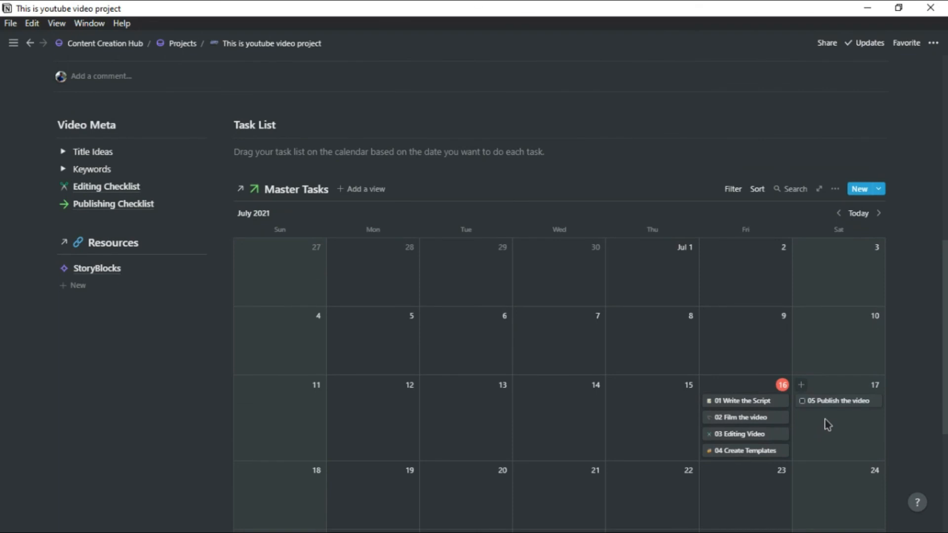
Step: View the properties and template options of the 01 Write the Script task, and view the 03 Editing Video task from the calendar
{"action": "left_click", "coordinate": [737, 403]}
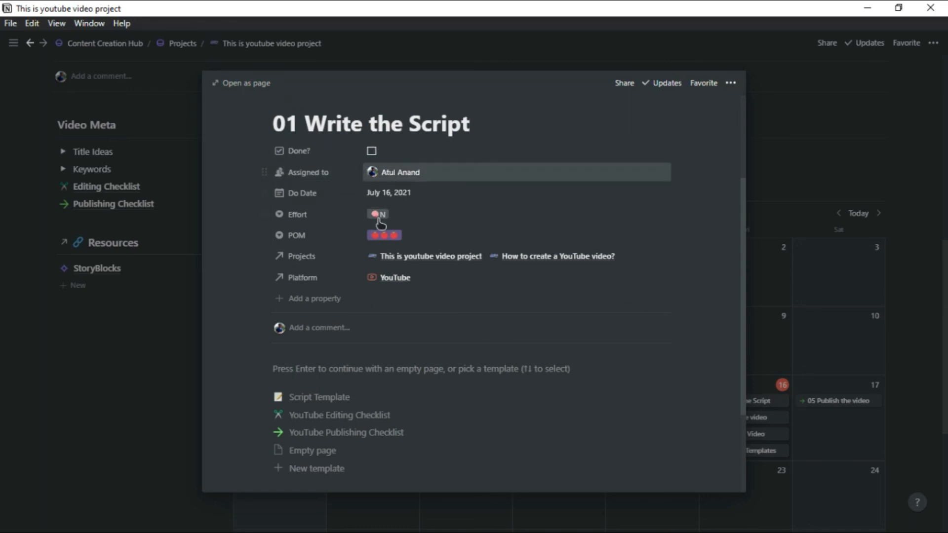
{"action": "scroll", "coordinate": [437, 311], "scroll_direction": "down", "scroll_amount": 2}
{"action": "scroll", "coordinate": [434, 309], "scroll_direction": "down", "scroll_amount": 2}
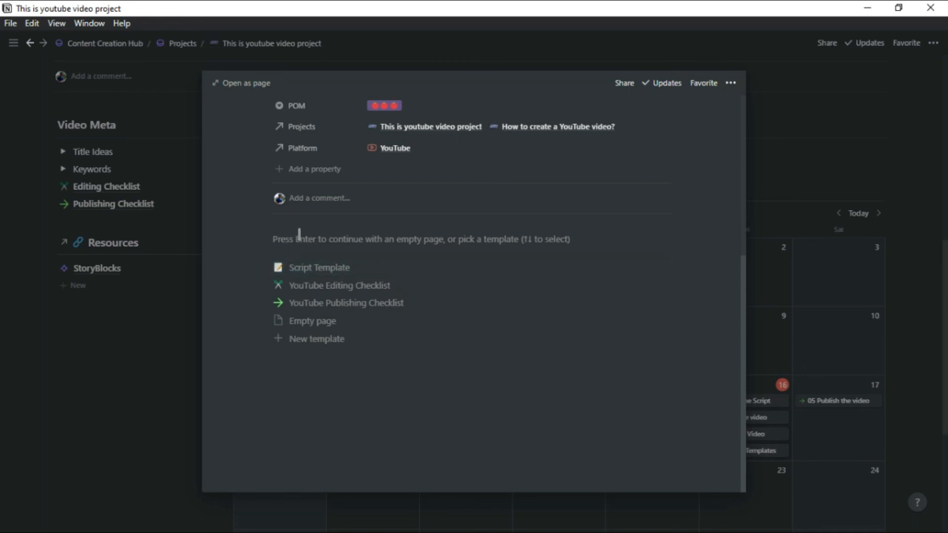
{"action": "scroll", "coordinate": [298, 239], "scroll_direction": "up", "scroll_amount": 2}
{"action": "scroll", "coordinate": [297, 284], "scroll_direction": "down", "scroll_amount": 2}
{"action": "left_click", "coordinate": [114, 342]}
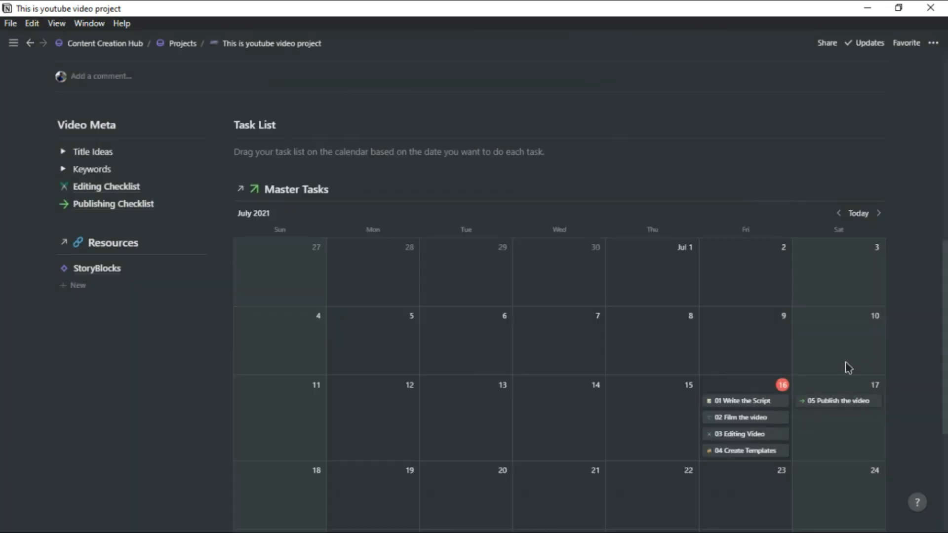
{"action": "left_click", "coordinate": [756, 437]}
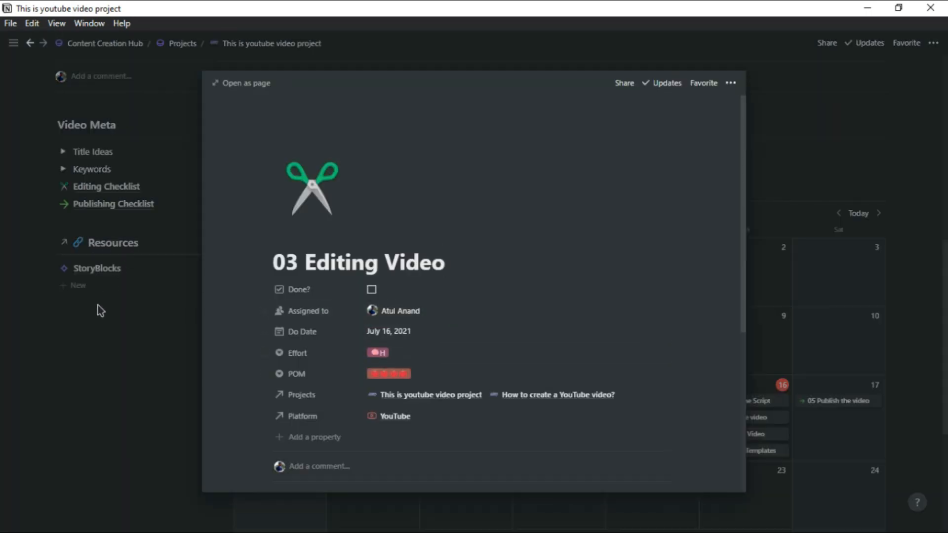
{"action": "left_click", "coordinate": [89, 82]}
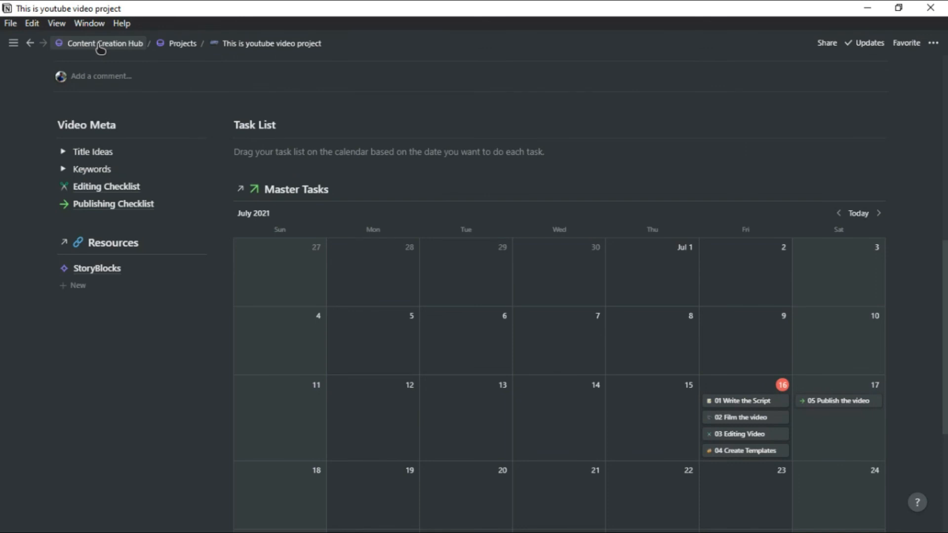
Step: Return to the Content Creation Hub page and look over its Projects table, Master Tasks table and the July 2021 task calendar
{"action": "left_click", "coordinate": [101, 45]}
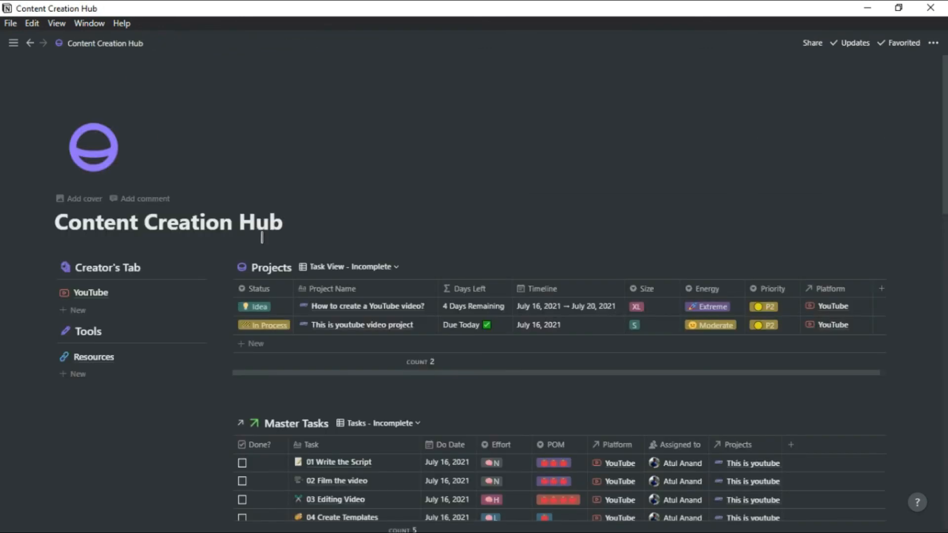
{"action": "scroll", "coordinate": [380, 274], "scroll_direction": "down", "scroll_amount": 3}
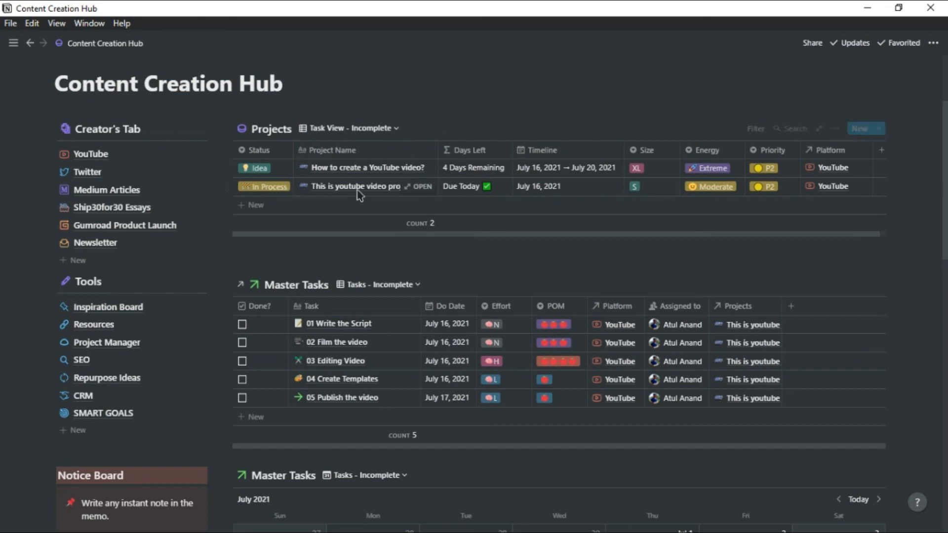
{"action": "scroll", "coordinate": [335, 343], "scroll_direction": "down", "scroll_amount": 2}
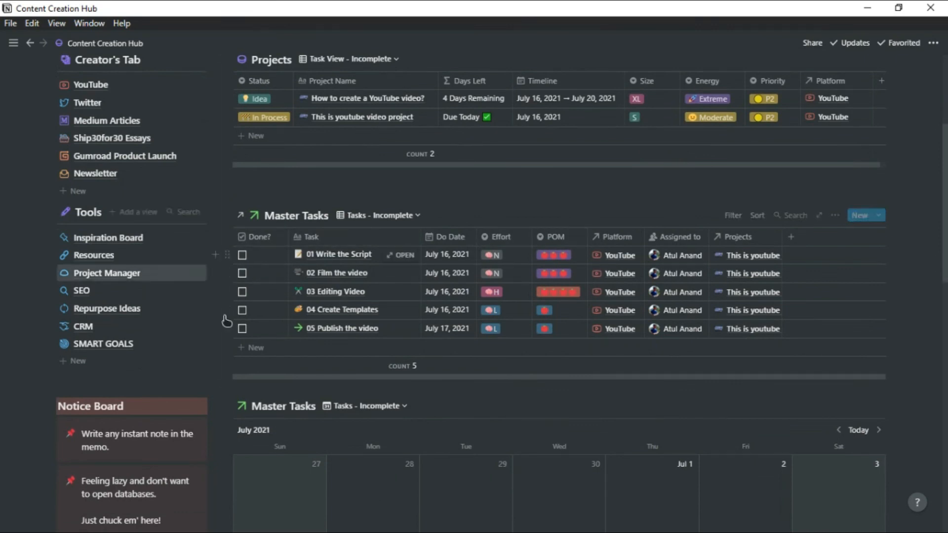
{"action": "scroll", "coordinate": [655, 301], "scroll_direction": "down", "scroll_amount": 6}
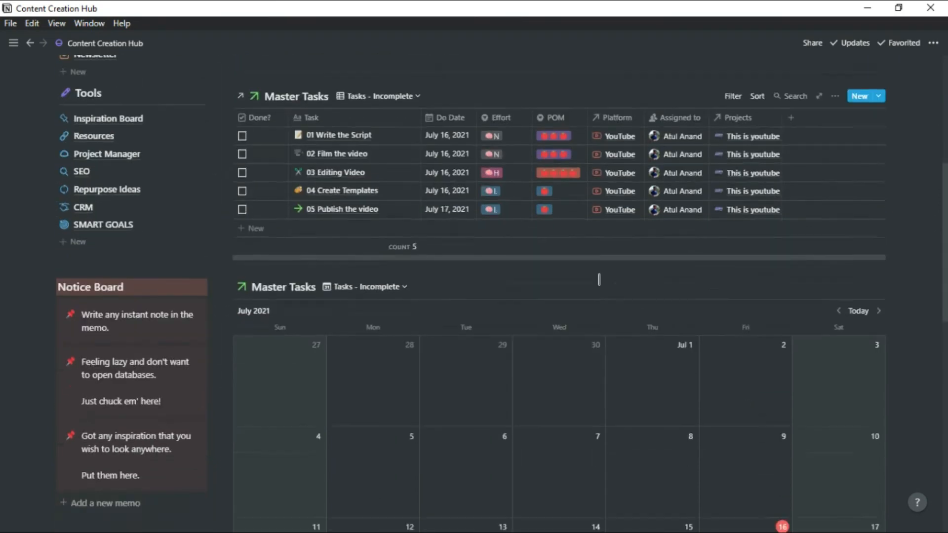
{"action": "scroll", "coordinate": [334, 218], "scroll_direction": "up", "scroll_amount": 2}
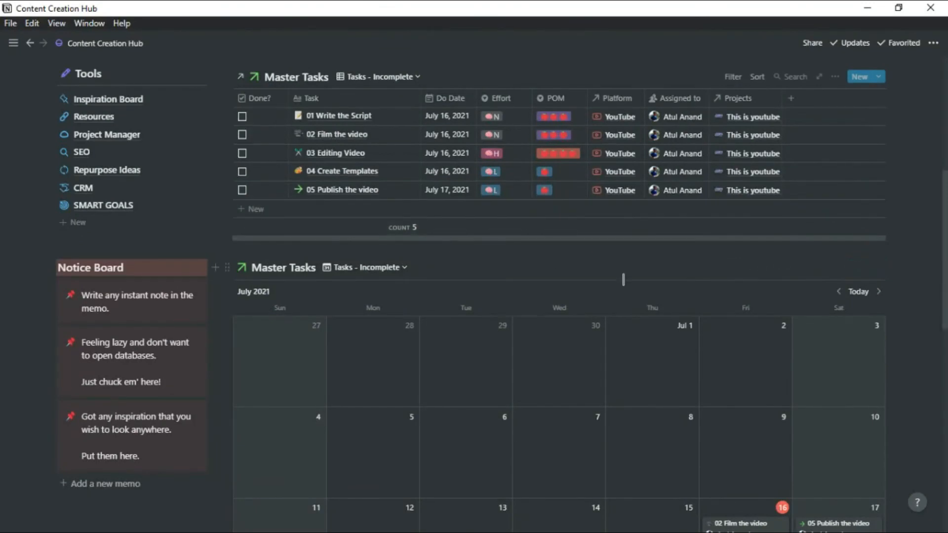
{"action": "scroll", "coordinate": [645, 303], "scroll_direction": "down", "scroll_amount": 6}
{"action": "scroll", "coordinate": [761, 286], "scroll_direction": "down", "scroll_amount": 2}
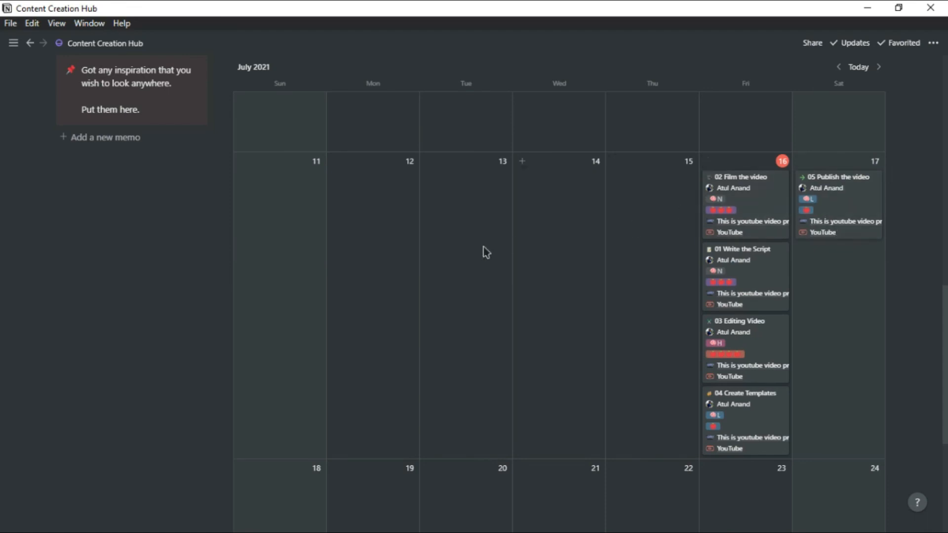
{"action": "scroll", "coordinate": [483, 249], "scroll_direction": "up", "scroll_amount": 9}
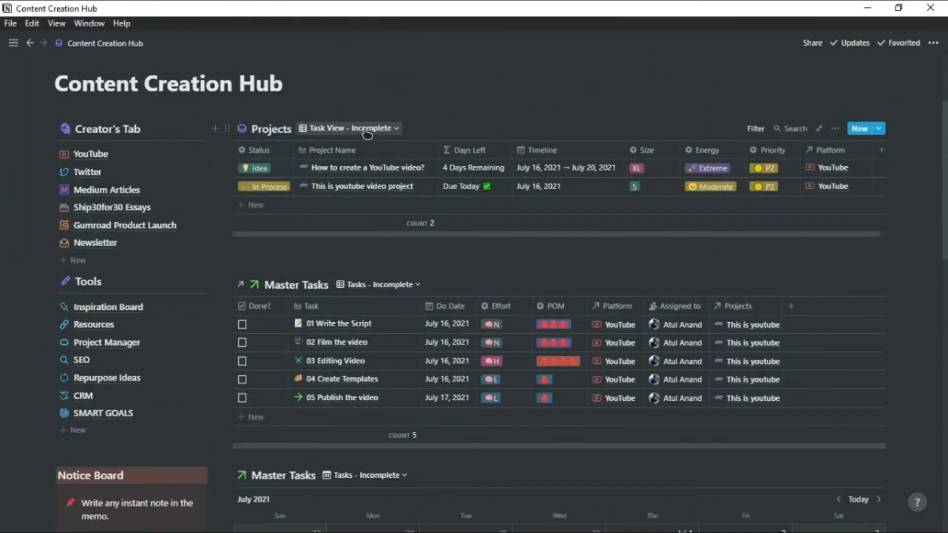
Step: Switch the Projects database to the Projects - Size view and on to the Projects - By Status view
{"action": "left_click", "coordinate": [367, 129]}
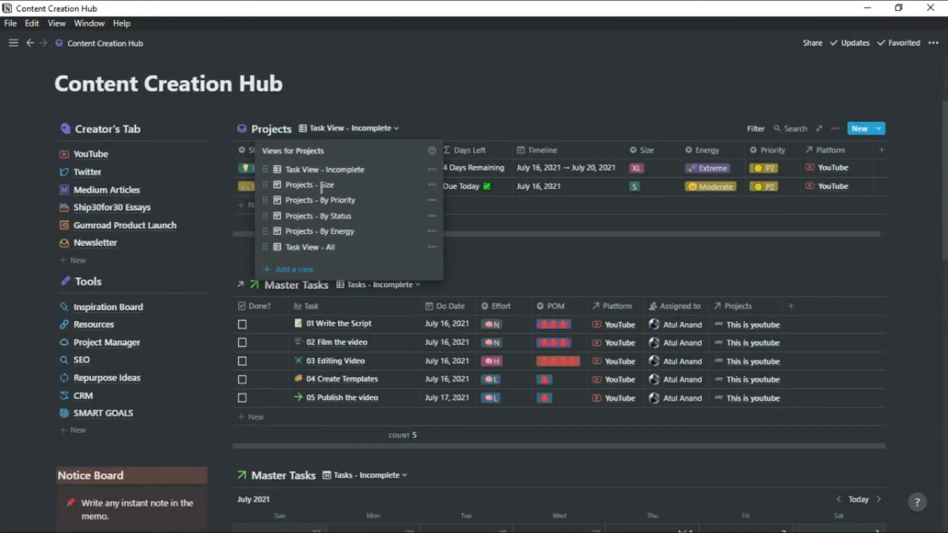
{"action": "left_click", "coordinate": [323, 185]}
{"action": "left_click", "coordinate": [348, 128]}
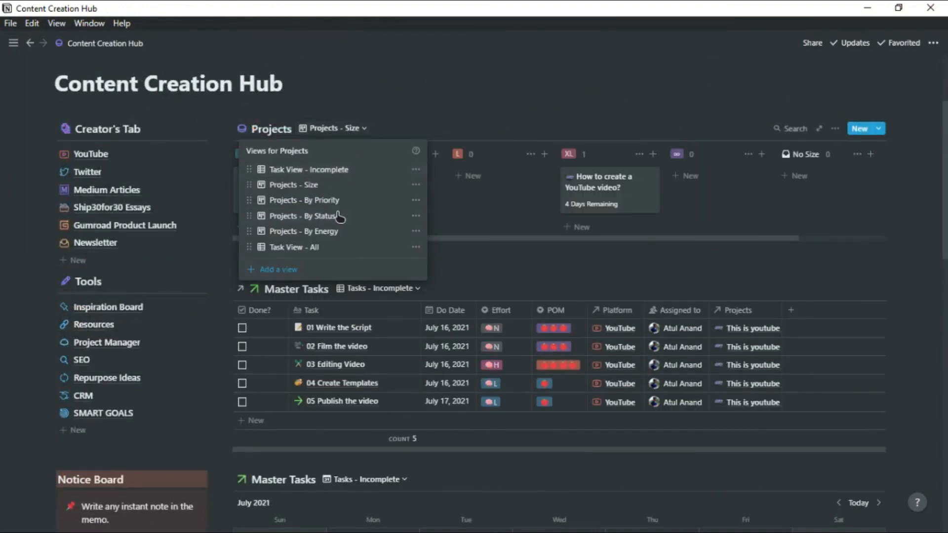
{"action": "left_click", "coordinate": [331, 214]}
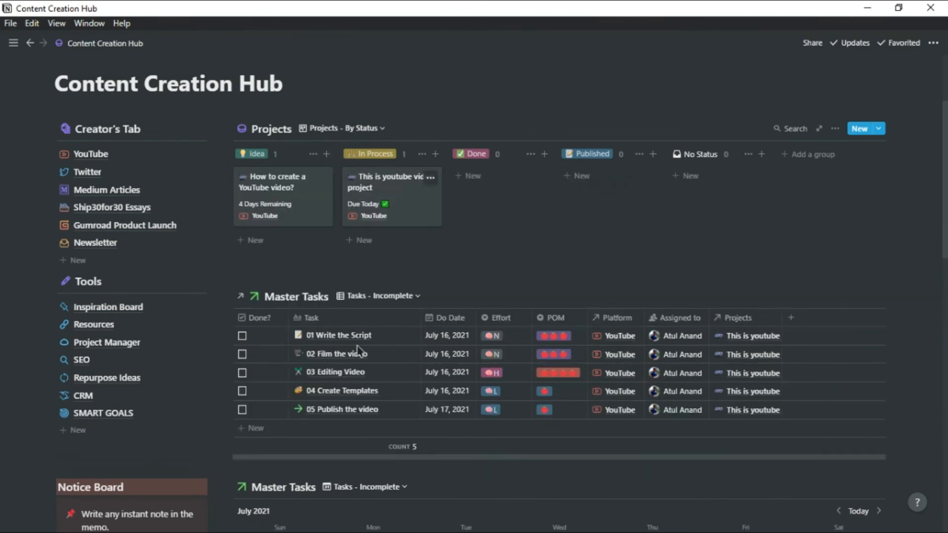
Step: Switch the upper Master Tasks database to the Tasks - Effort view
{"action": "left_click", "coordinate": [385, 280]}
{"action": "left_click", "coordinate": [380, 296]}
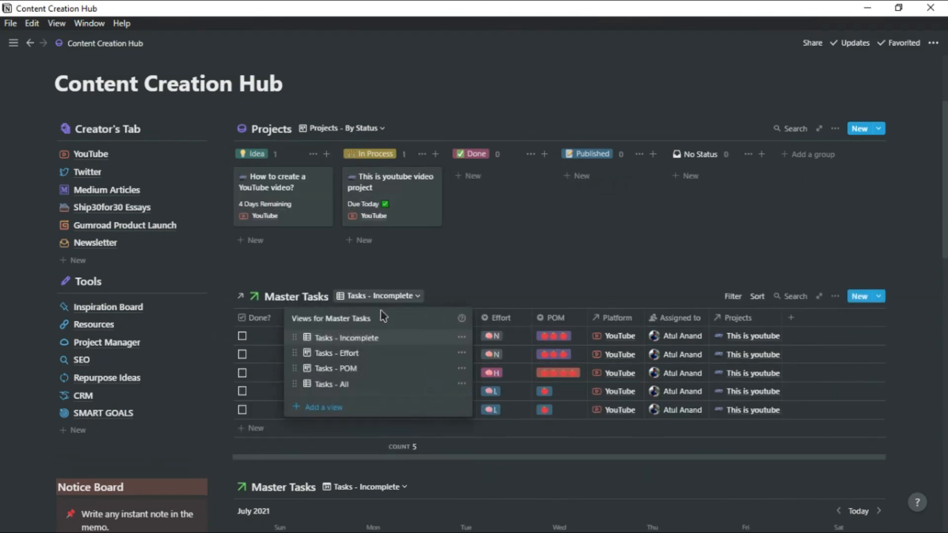
{"action": "left_click", "coordinate": [352, 355]}
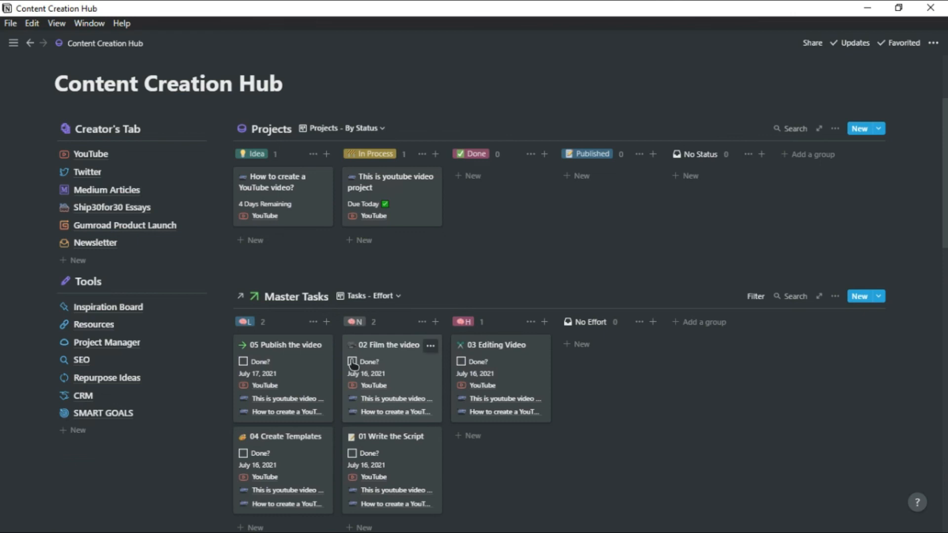